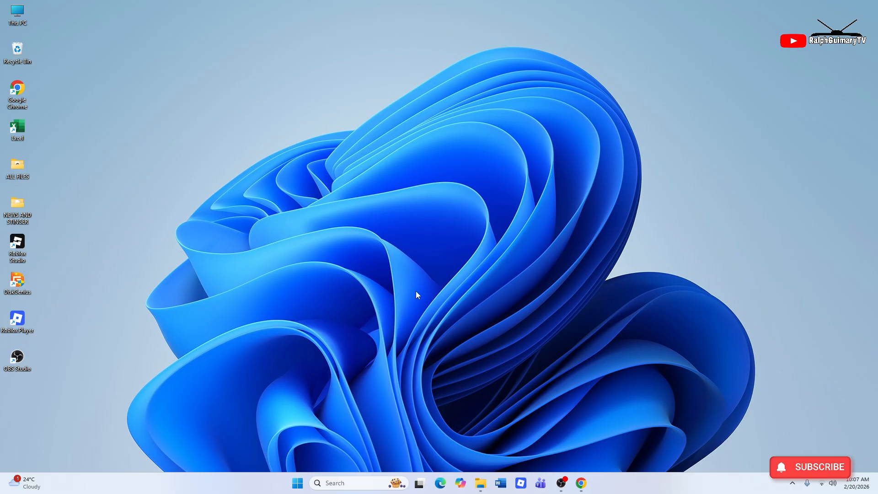
Step: Search Google for 'android studio' in Chrome and open the official developer.android.com/studio download page
click(580, 485)
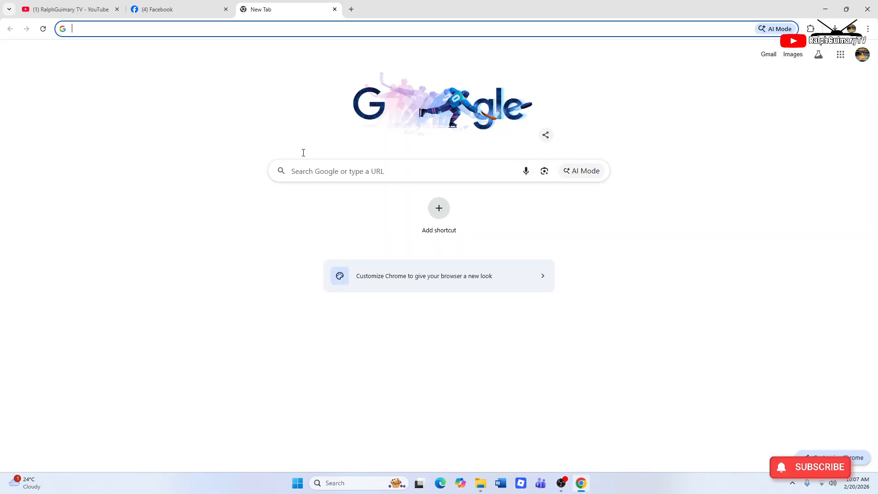
text(andr)
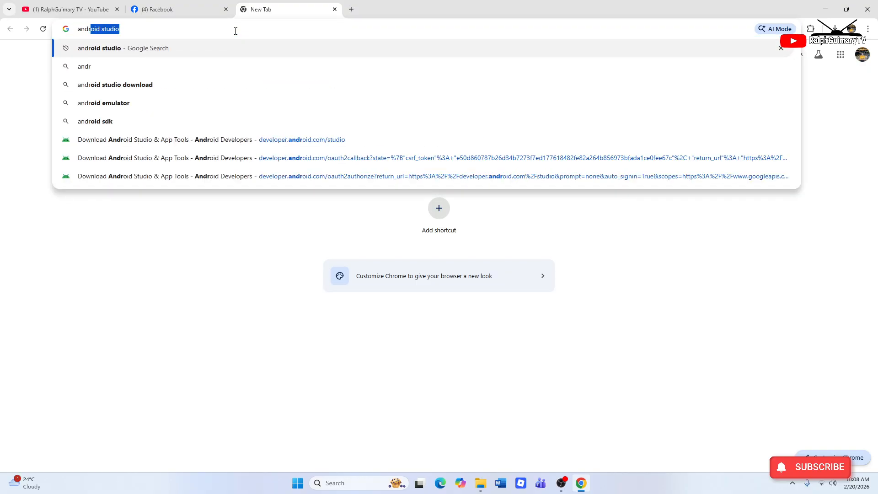
text(oid s)
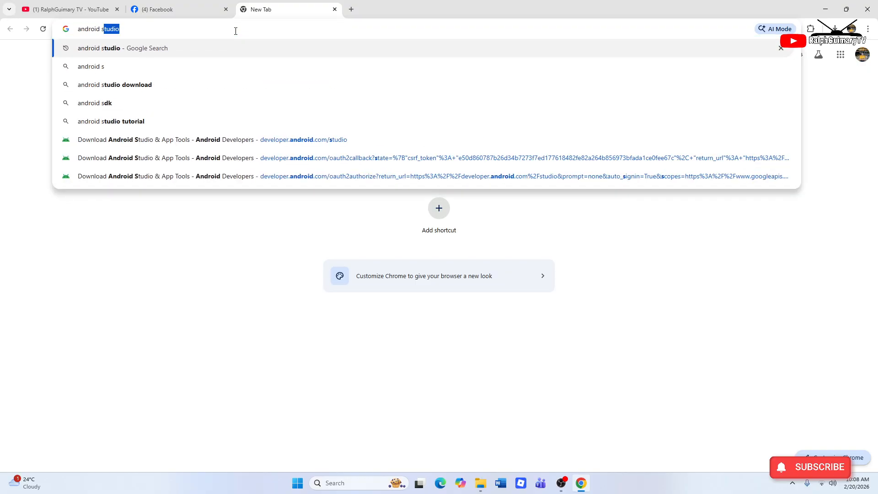
text(tudio)
key(Return)
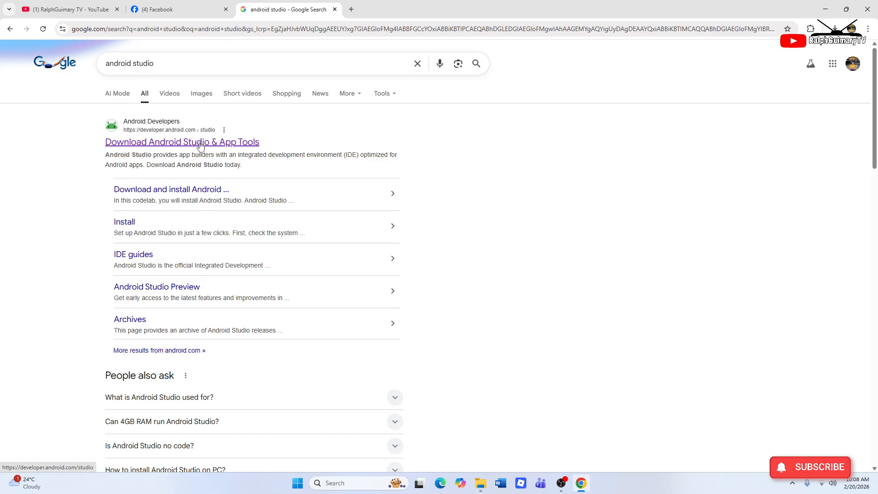
click(217, 143)
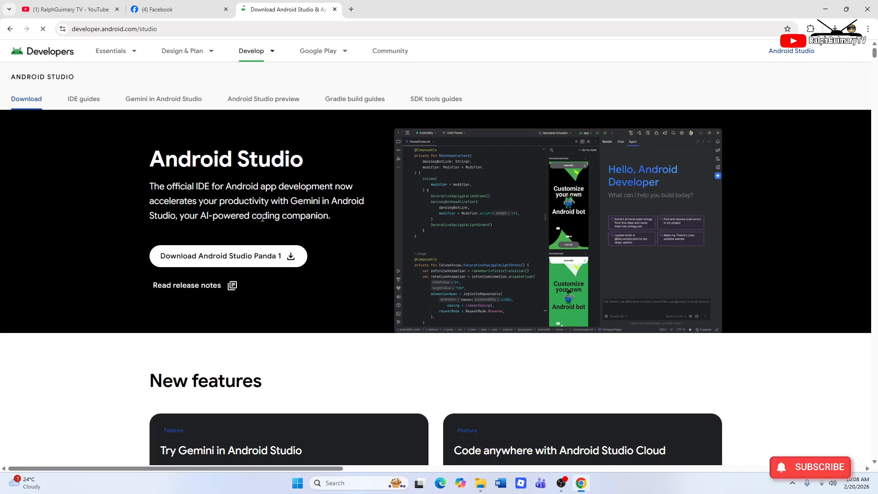
Step: Accept the Android Studio Panda 1 terms, start the Windows download, then cancel the duplicate download
click(259, 267)
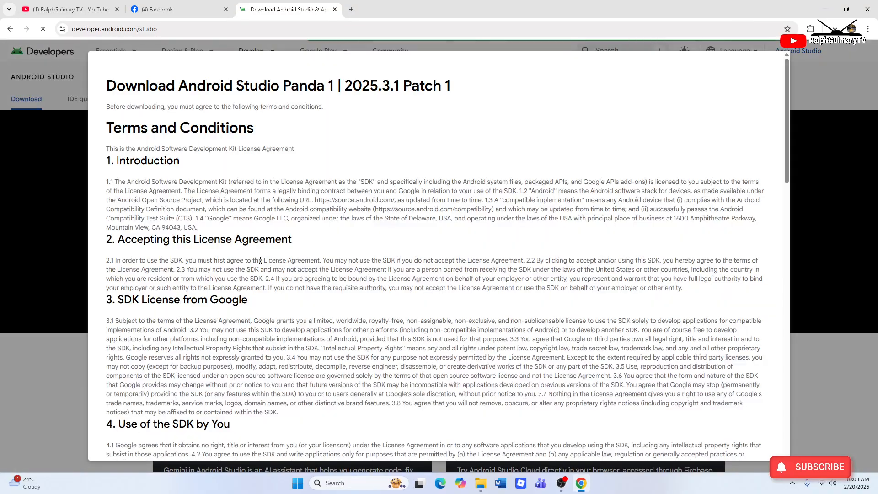
scroll(519, 326, down, 13)
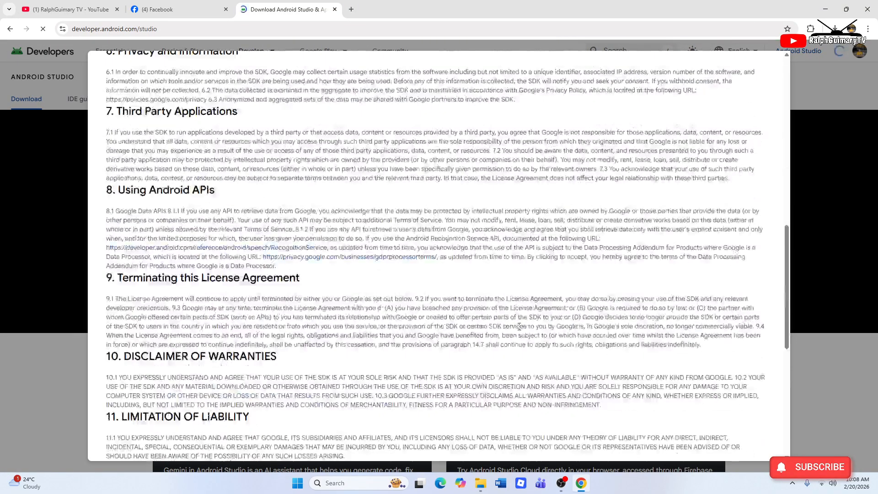
scroll(519, 326, down, 8)
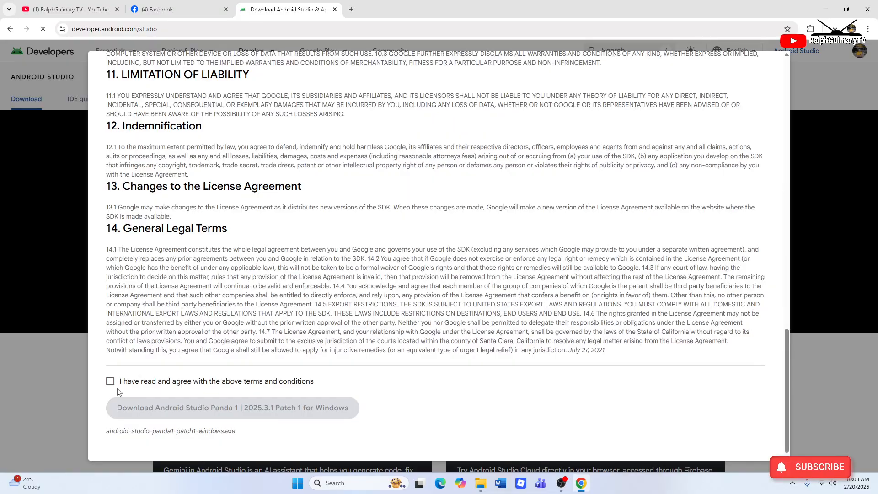
click(110, 381)
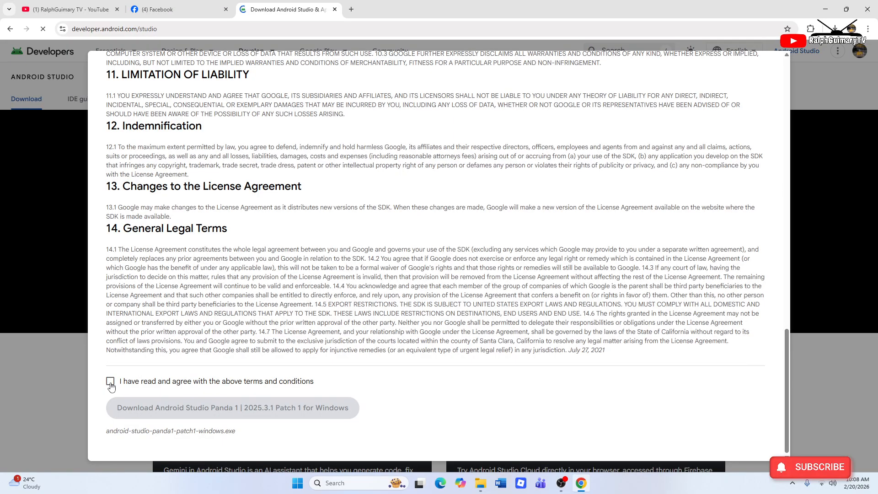
click(210, 409)
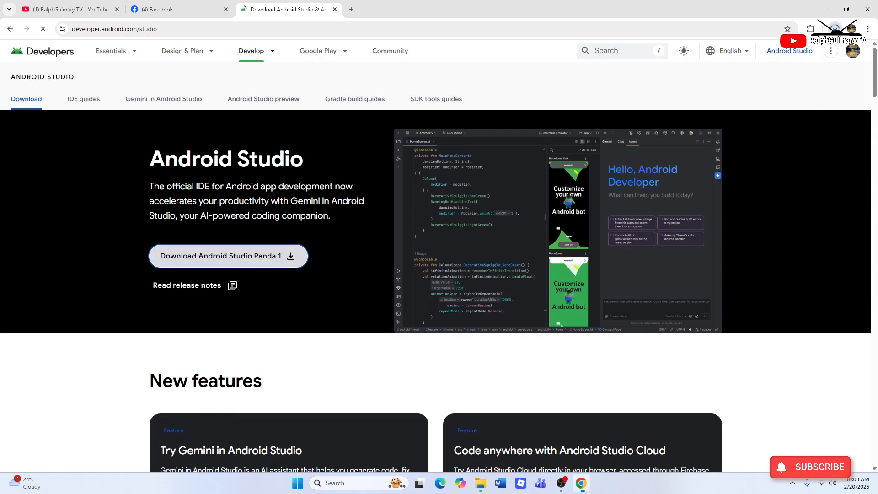
click(835, 28)
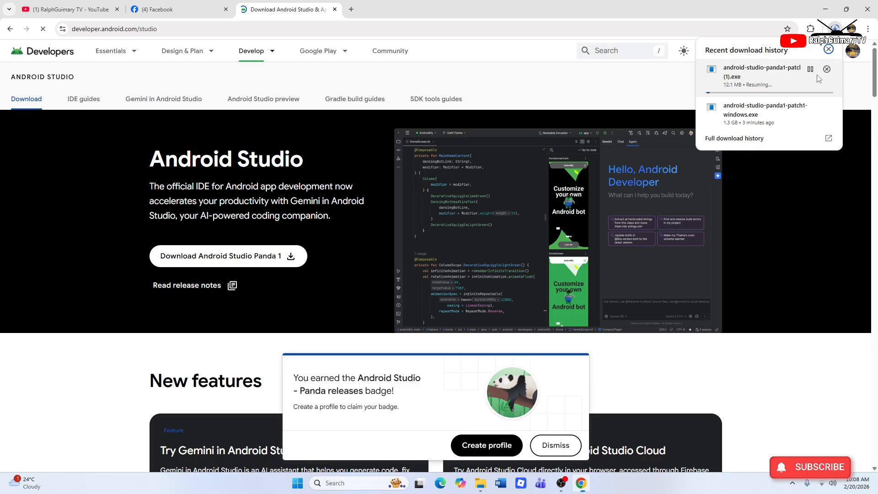
click(827, 68)
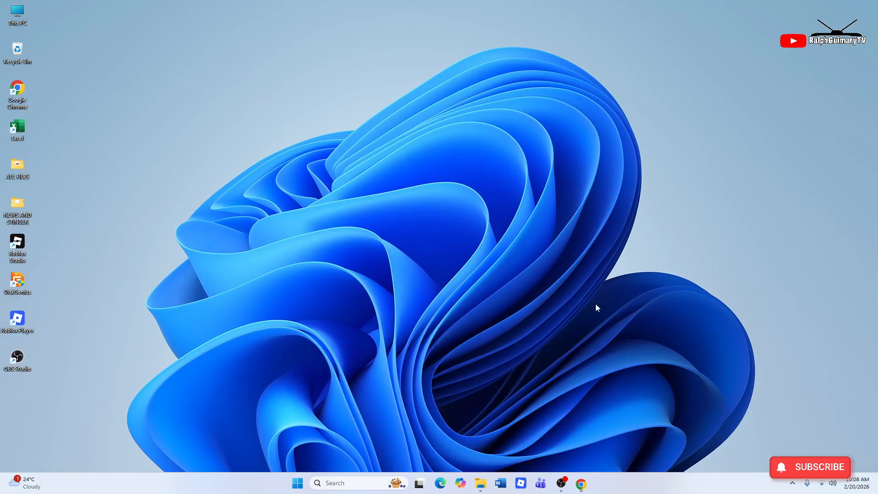
Step: Minimize Chrome and run the android-studio installer from the Downloads folder as administrator
click(825, 9)
click(480, 482)
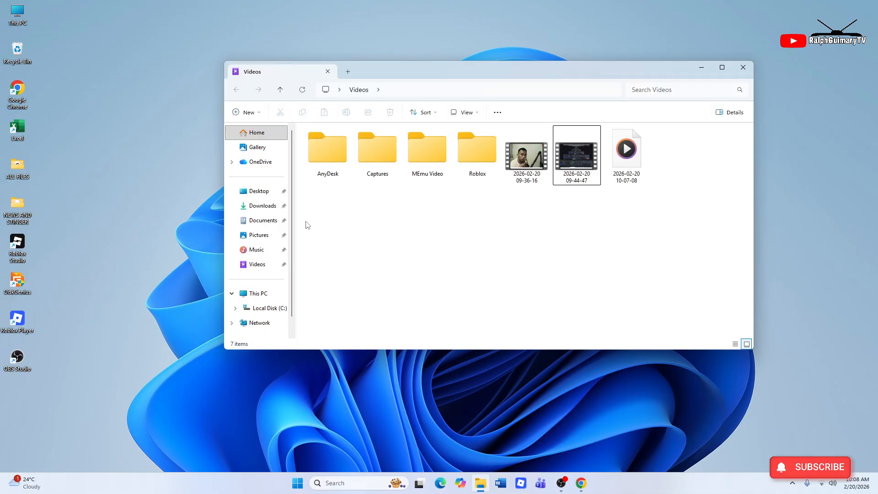
click(260, 206)
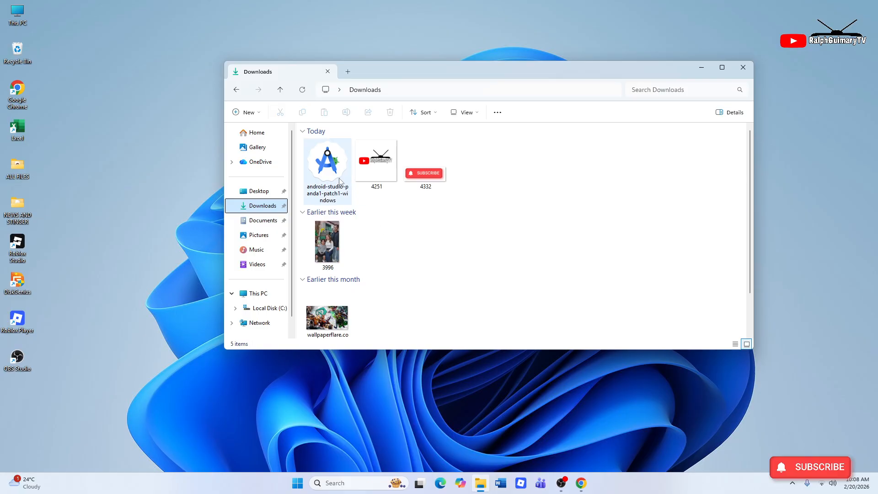
click(332, 177)
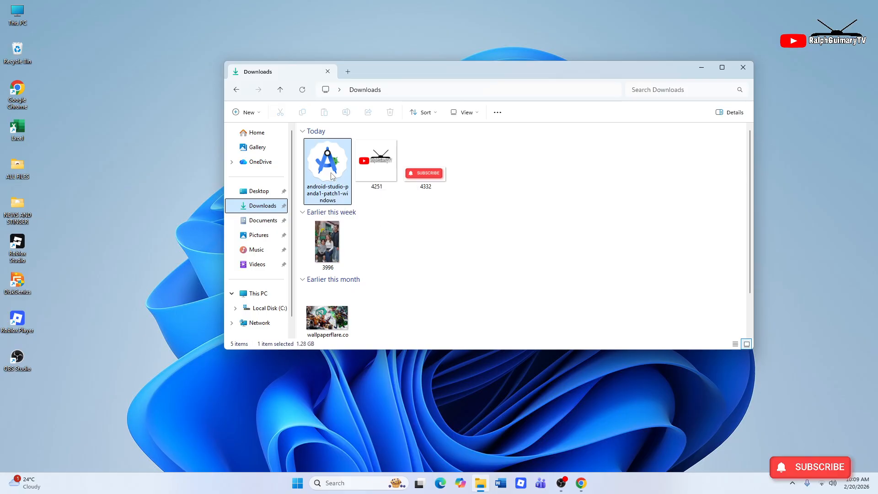
right_click(331, 174)
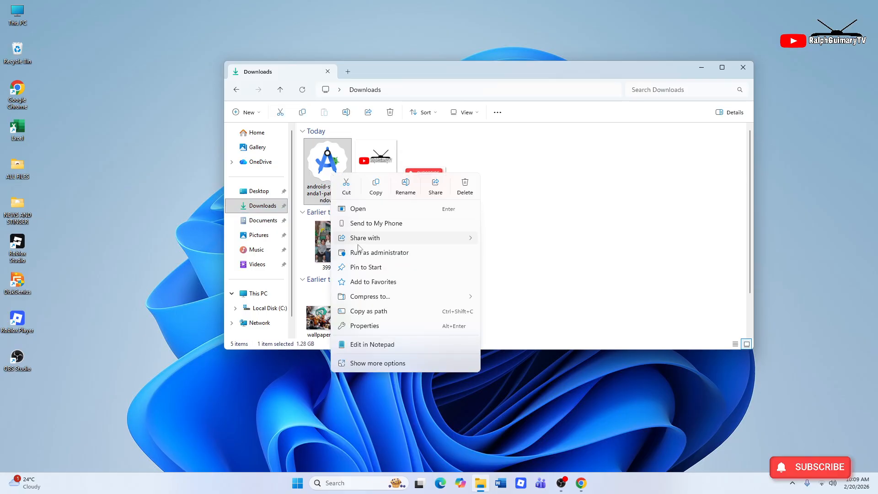
click(407, 254)
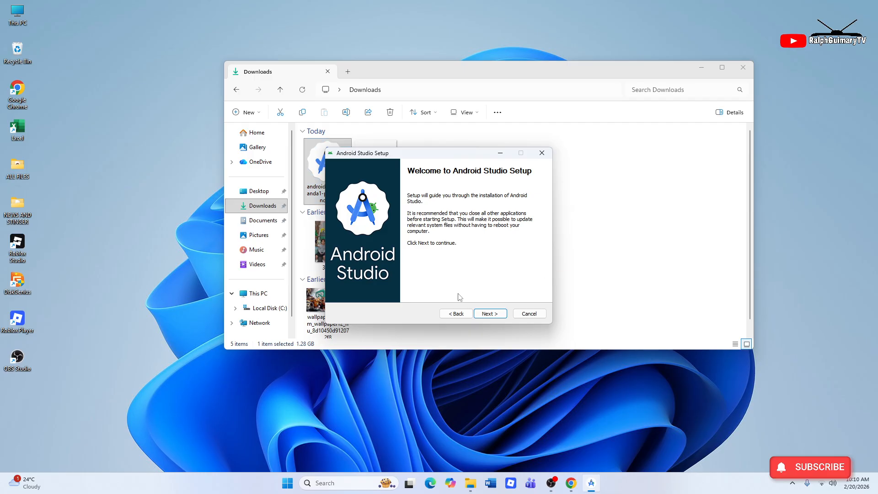
Step: Install Android Studio with default components, location and Start Menu folder, closing File Explorer meanwhile
click(486, 315)
click(485, 315)
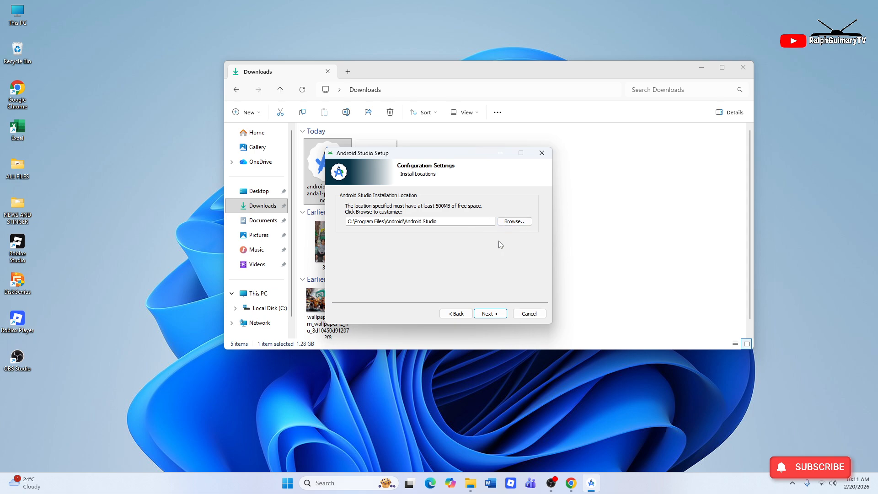
click(493, 315)
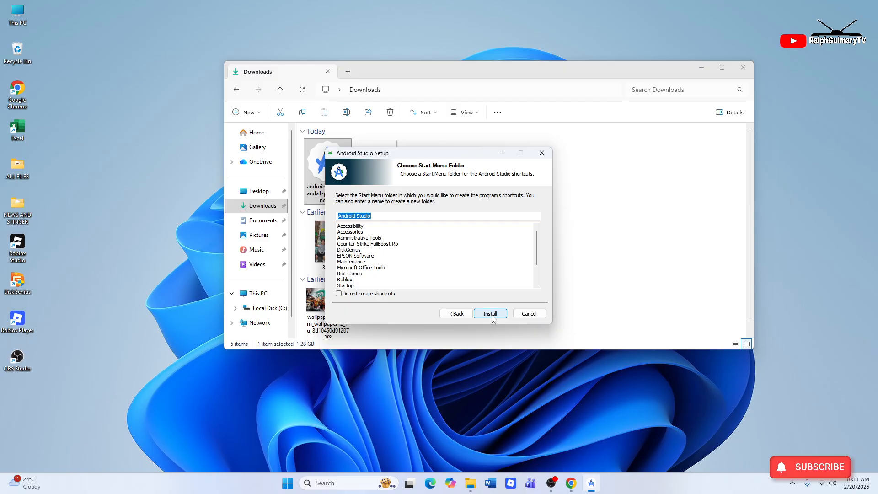
click(492, 314)
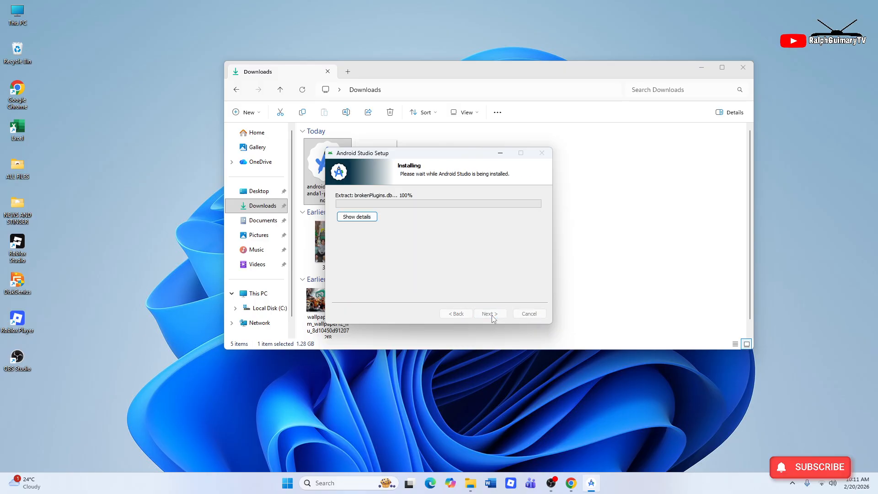
click(742, 68)
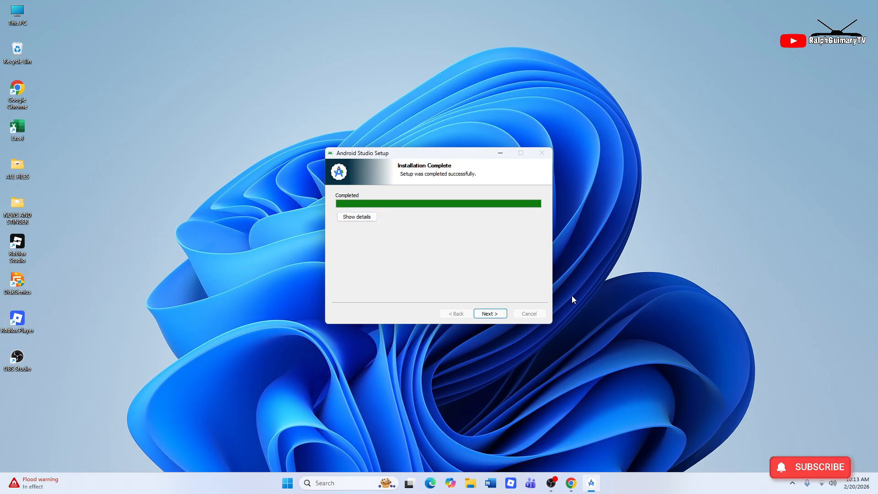
click(504, 315)
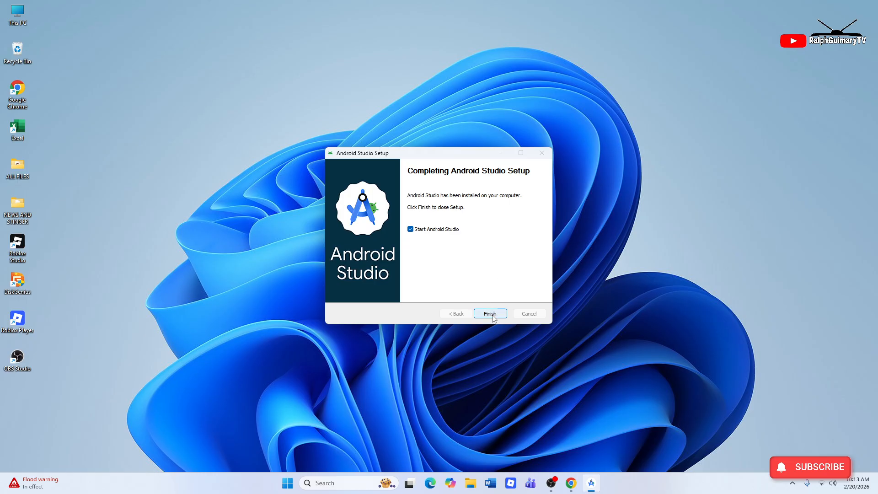
Step: Launch Android Studio and run the setup wizard with the Standard install and default SDK components
click(490, 314)
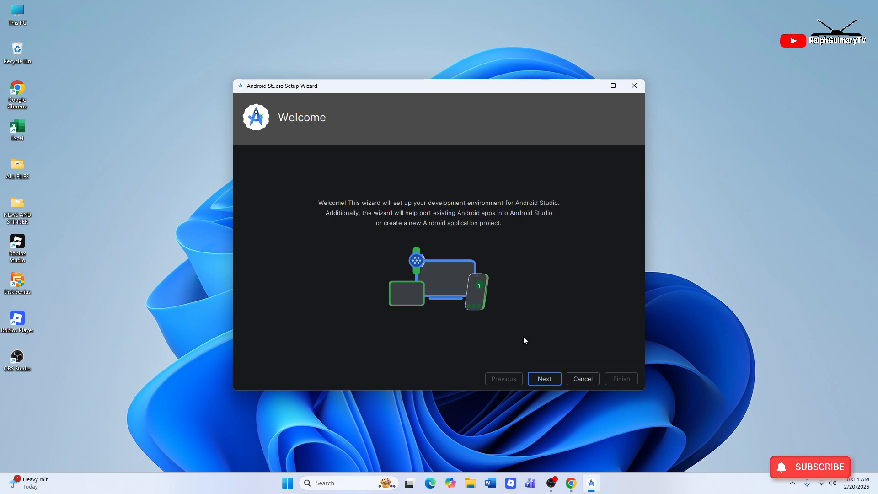
click(543, 379)
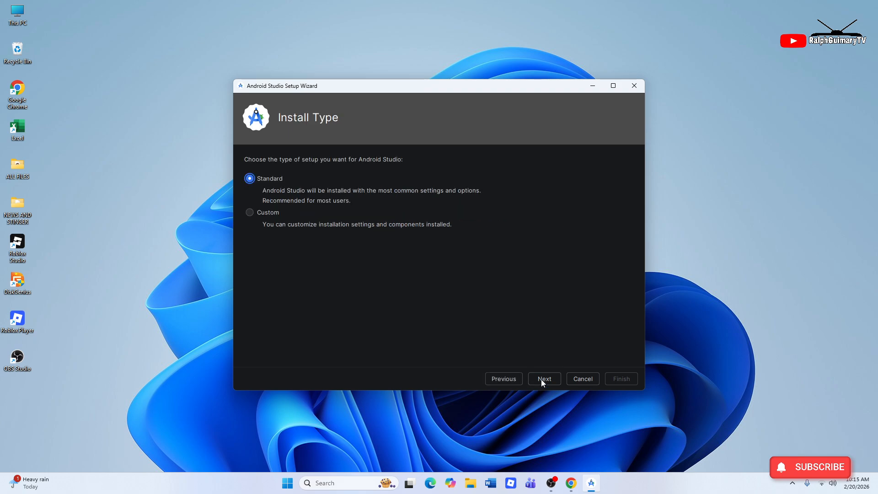
click(543, 380)
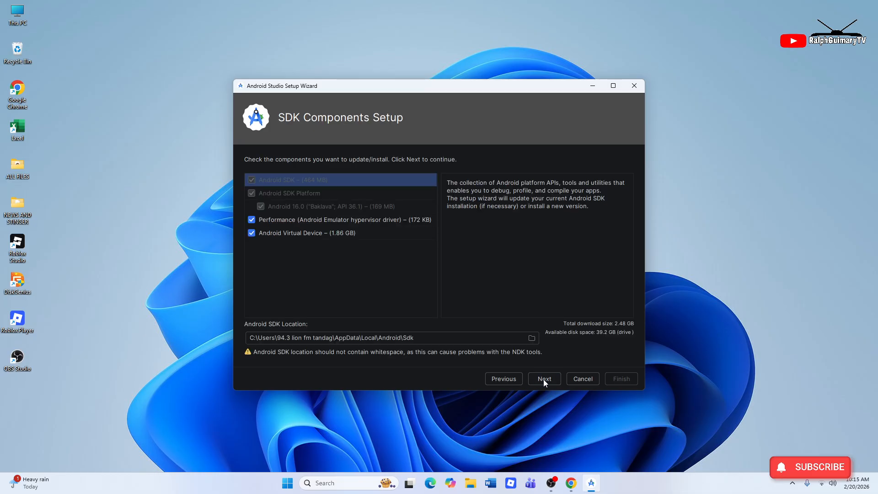
click(543, 380)
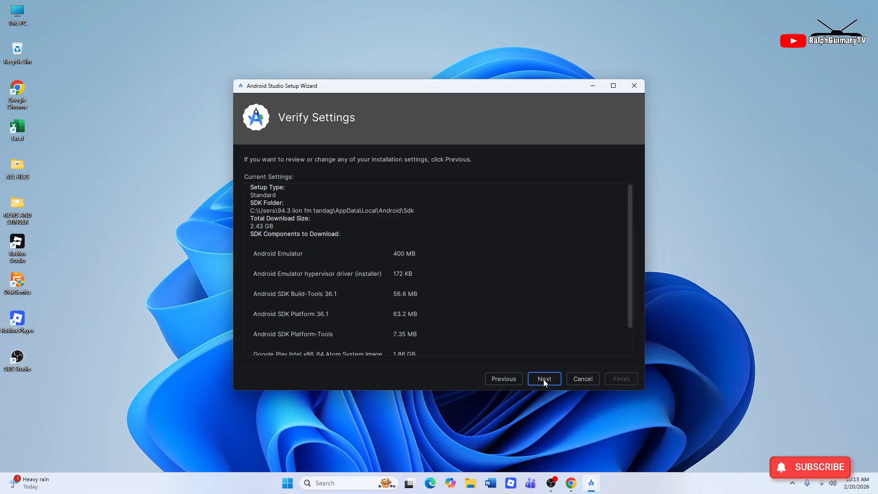
click(543, 380)
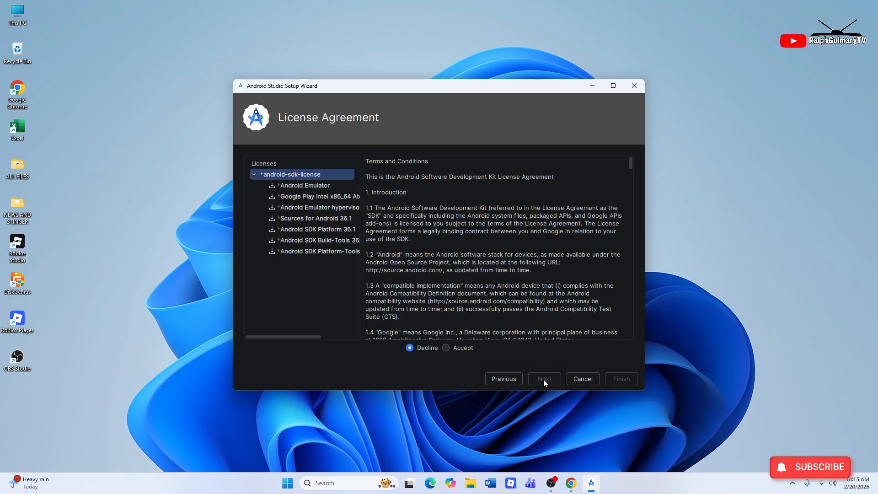
Step: Accept the SDK license terms and download the SDK components
click(446, 348)
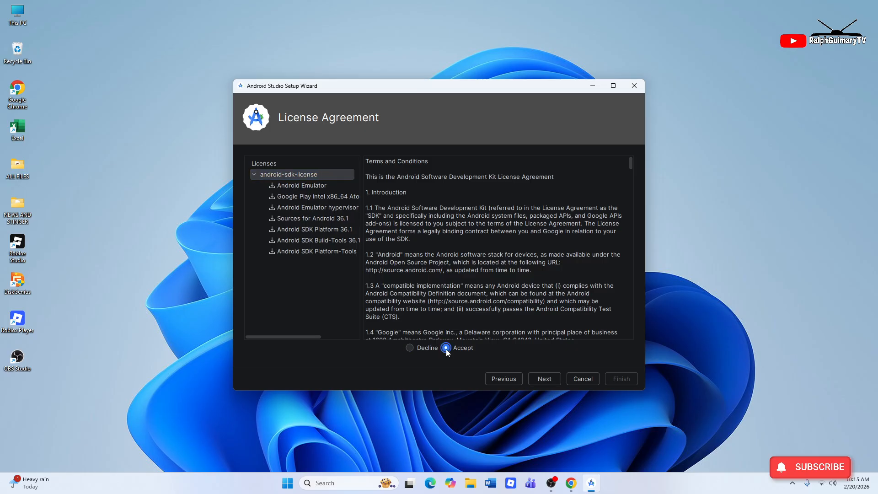
click(540, 380)
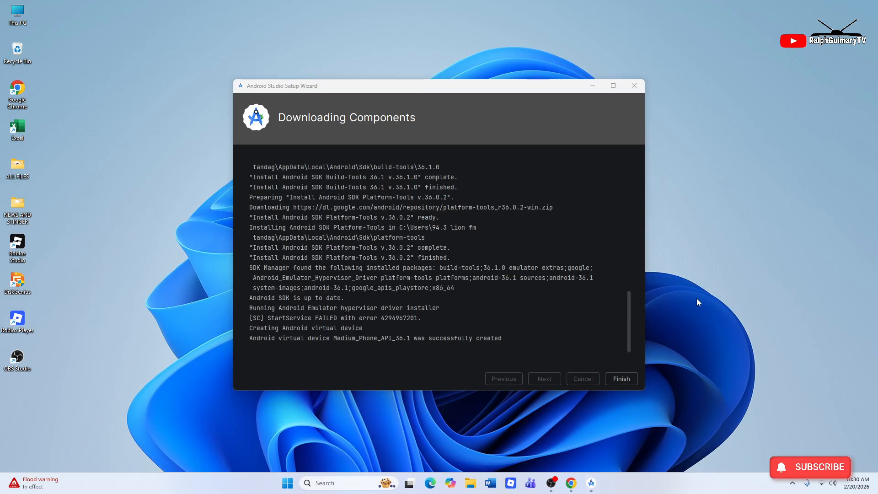
click(538, 134)
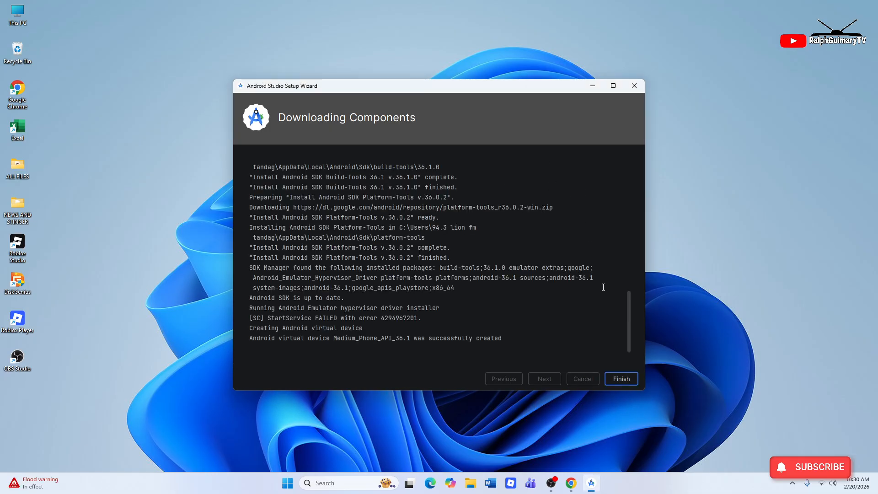
Step: Finish the setup wizard and open the Virtual Device Manager via More Actions, dismissing Add Device
click(626, 382)
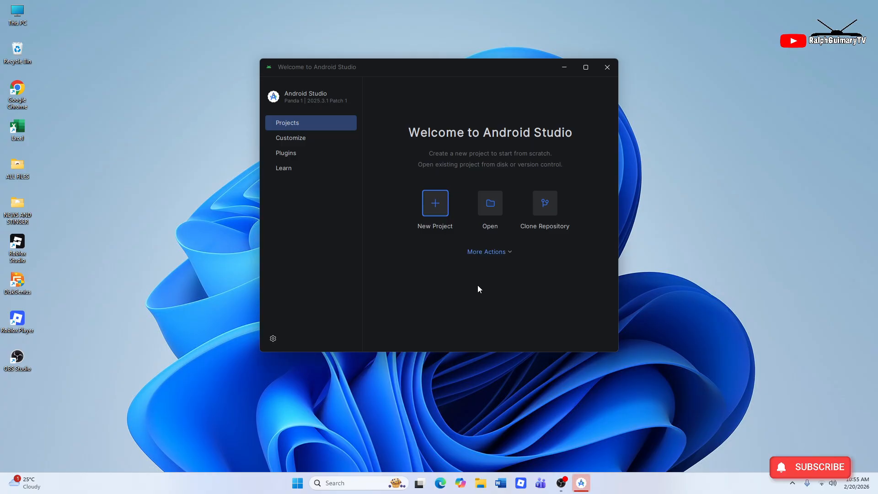
click(490, 252)
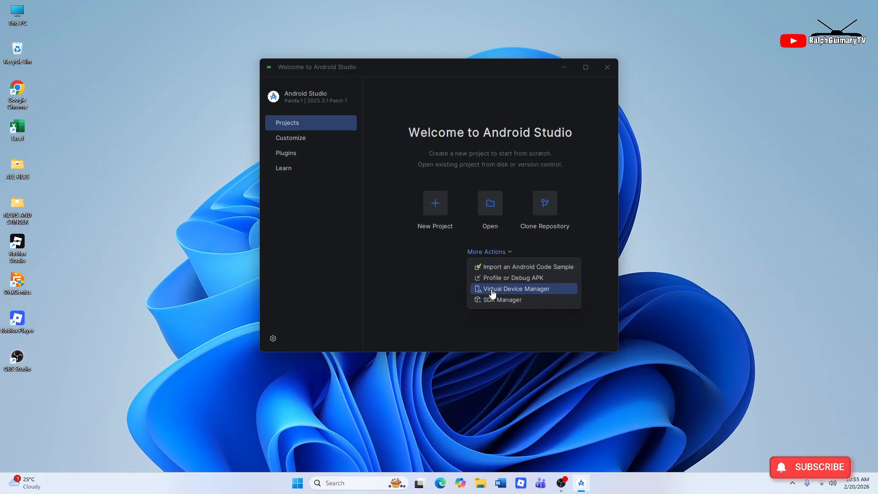
click(492, 293)
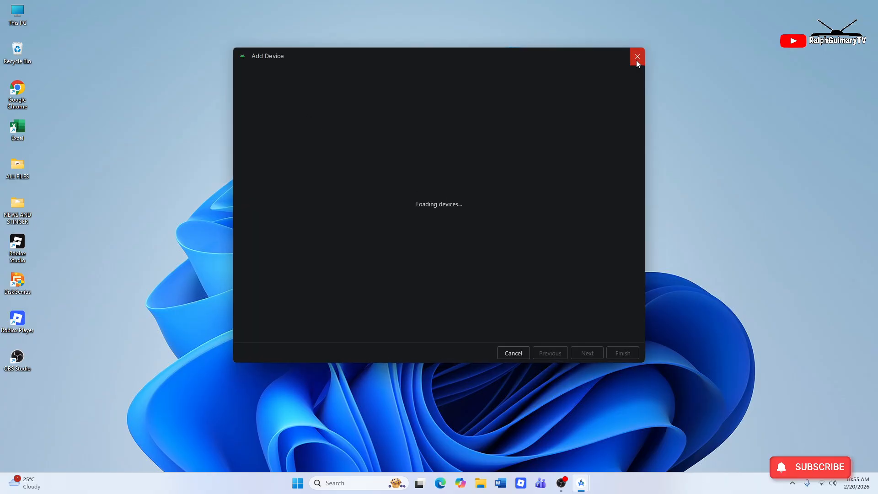
click(637, 56)
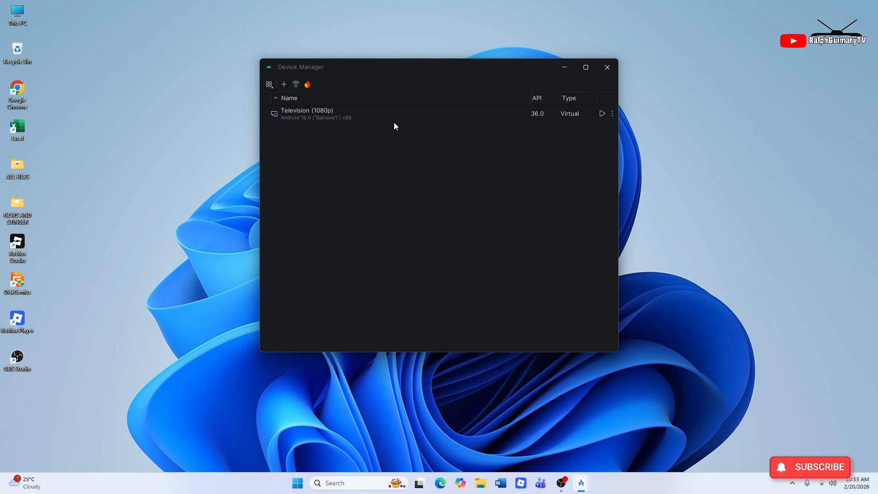
Step: Start the Television (1080p) virtual device and begin the Google TV setup
click(602, 114)
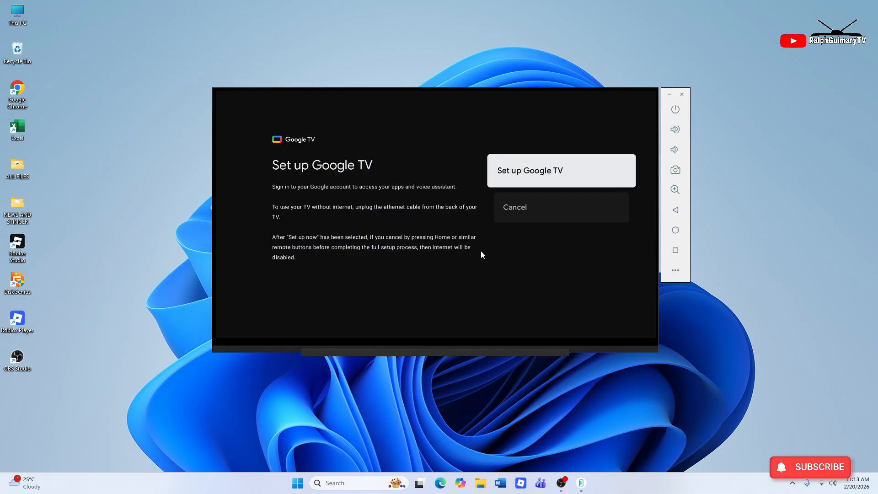
click(534, 172)
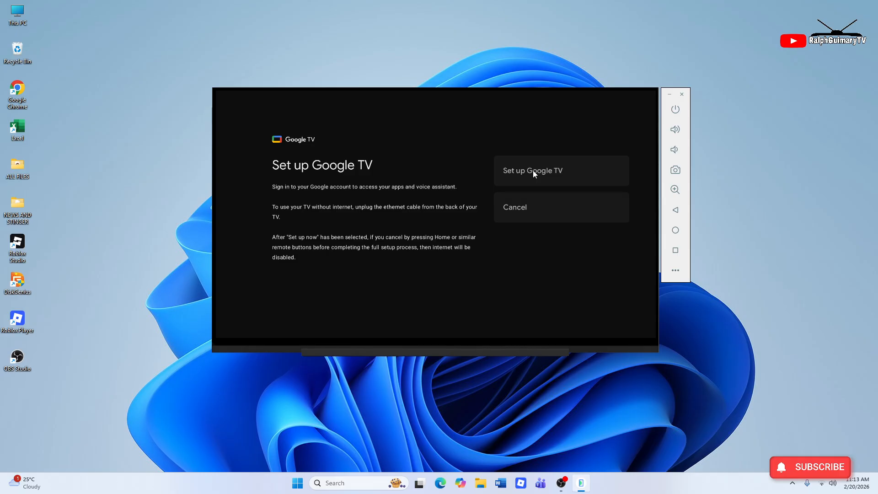
click(533, 171)
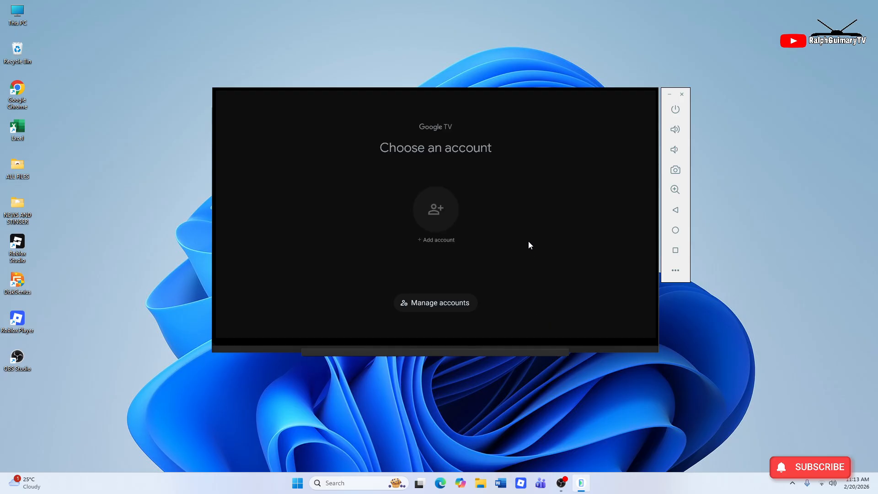
Step: Add a Google account, typing the account's e-mail address in the Email or phone field
click(442, 223)
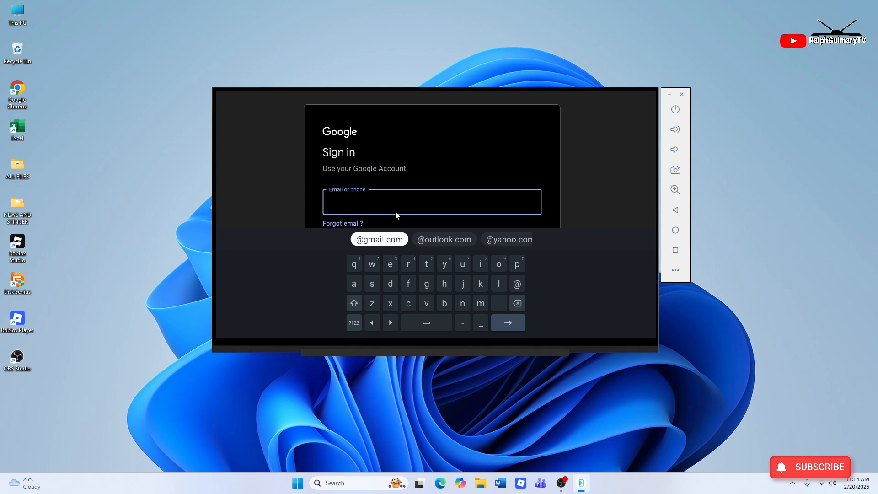
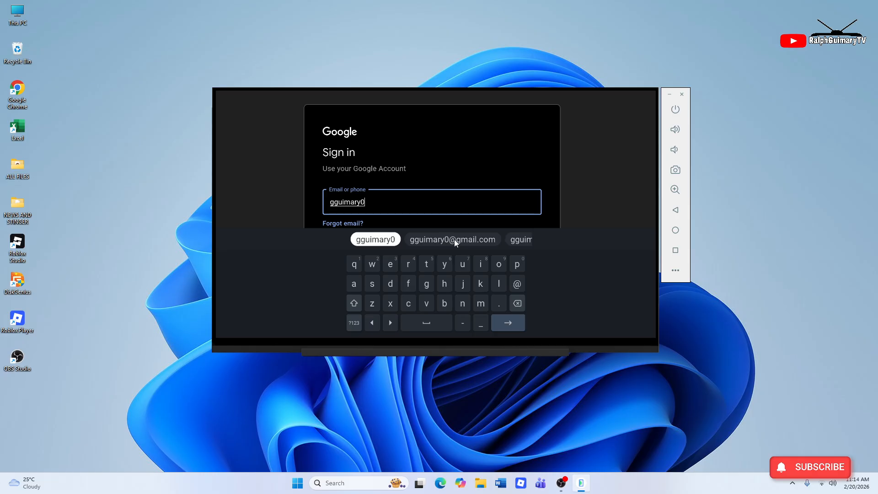
click(423, 208)
text(@)
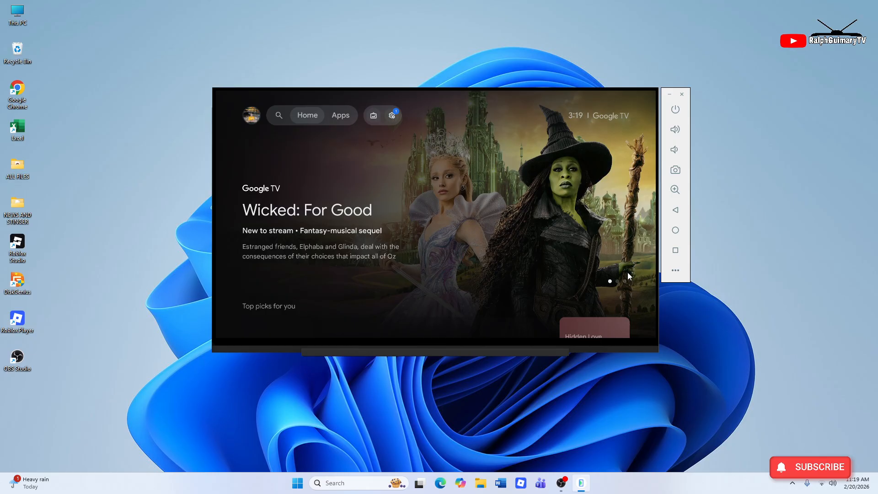
Step: Scroll the Google TV home screen down to the Your apps row and back to the top
scroll(450, 301, down, 2)
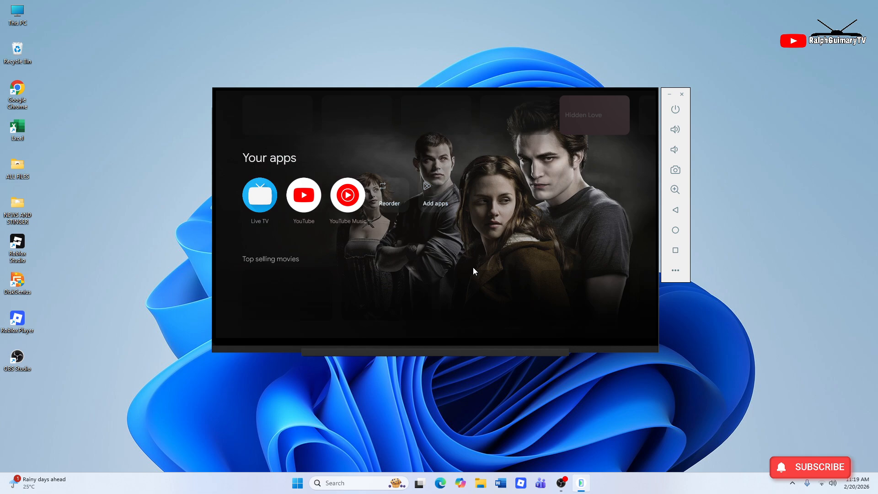
scroll(480, 269, up, 2)
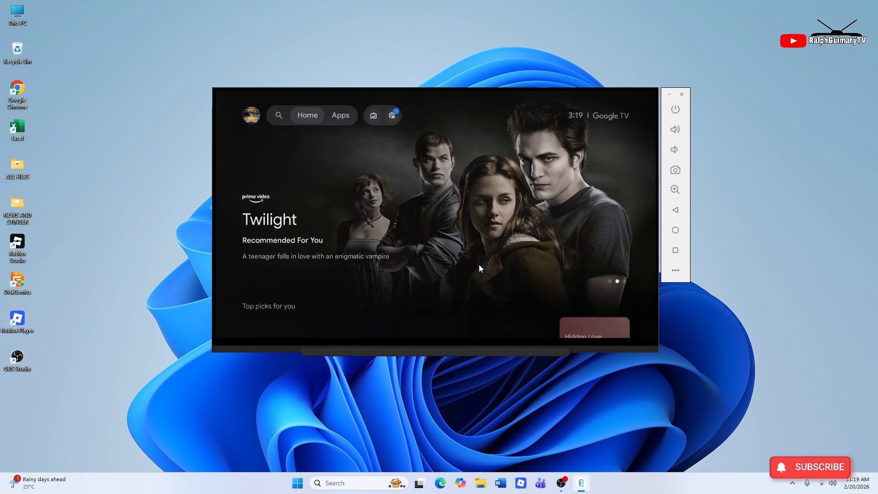